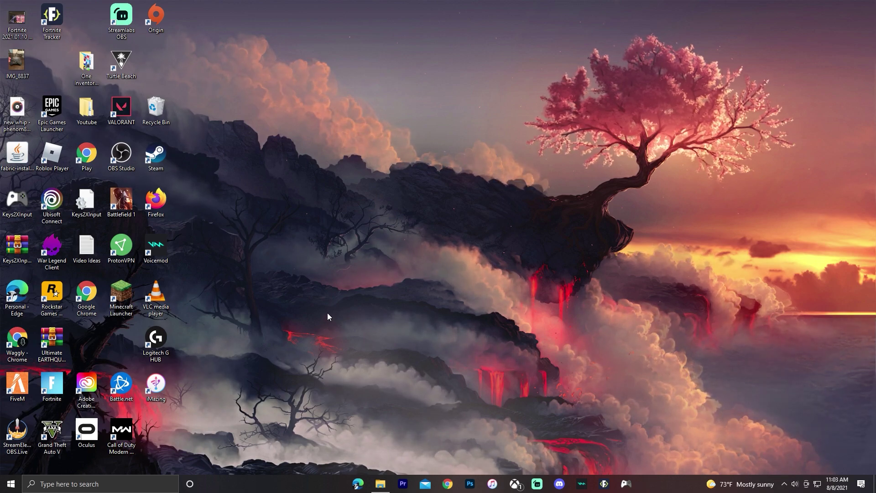
# - Search Windows for Microsoft Store, replacing an initial 'xbox console co' query
pyautogui.click(140, 485)
pyautogui.write('xb')
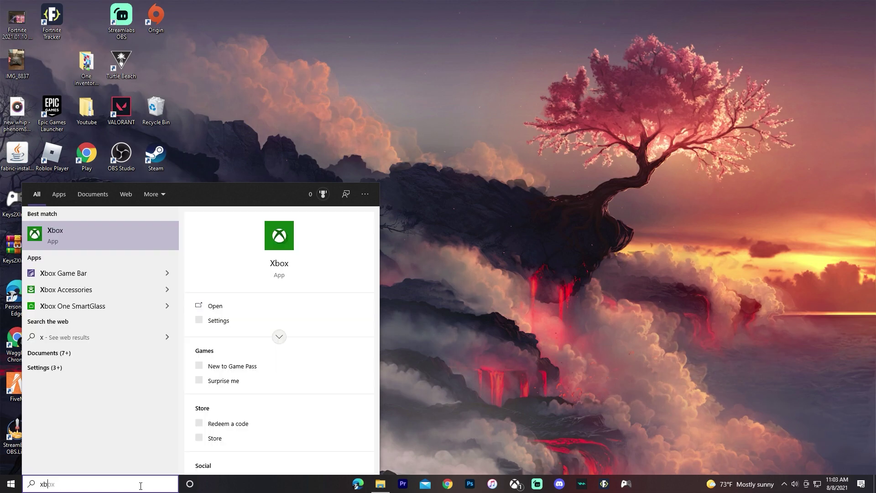
pyautogui.write('ox console co')
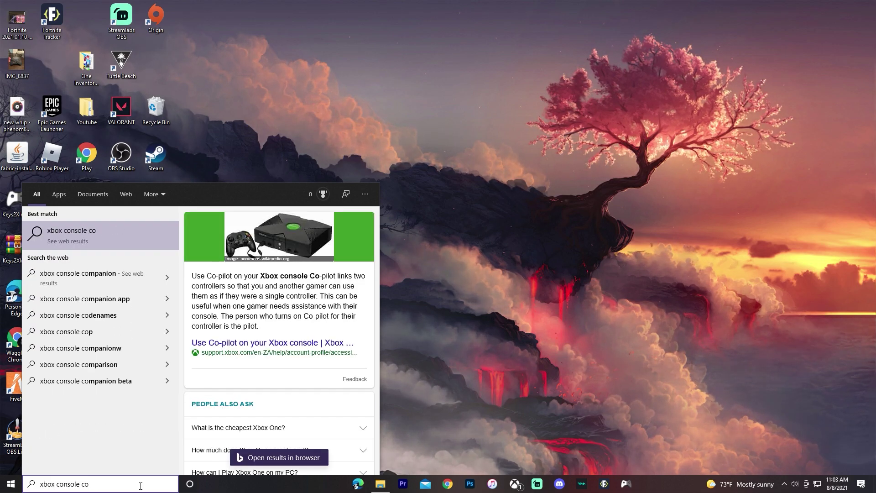
pyautogui.press('BackSpace')
pyautogui.press('BackSpace')
pyautogui.press('BackSpace')
pyautogui.press('BackSpace')
pyautogui.press('BackSpace')
pyautogui.press('BackSpace')
pyautogui.press('BackSpace')
pyautogui.press('BackSpace')
pyautogui.press('BackSpace')
pyautogui.press('BackSpace')
pyautogui.press('BackSpace')
pyautogui.press('BackSpace')
pyautogui.press('BackSpace')
pyautogui.press('BackSpace')
pyautogui.press('BackSpace')
pyautogui.write('micro')
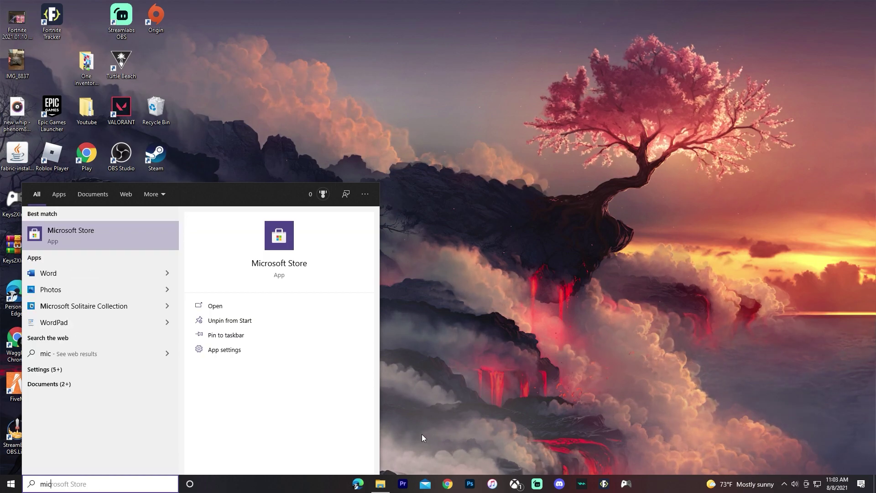
# - Open Microsoft Store, search 'xbox console companion', install the app and launch it
pyautogui.click(107, 246)
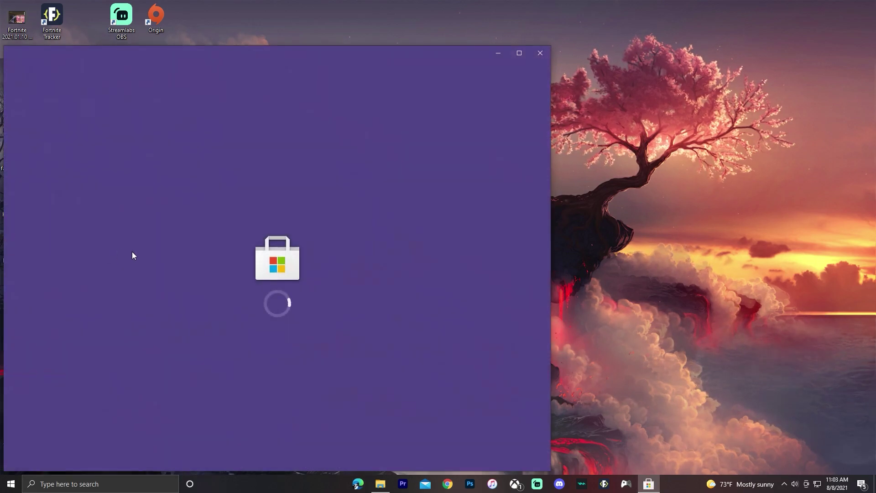
pyautogui.write('xbox co')
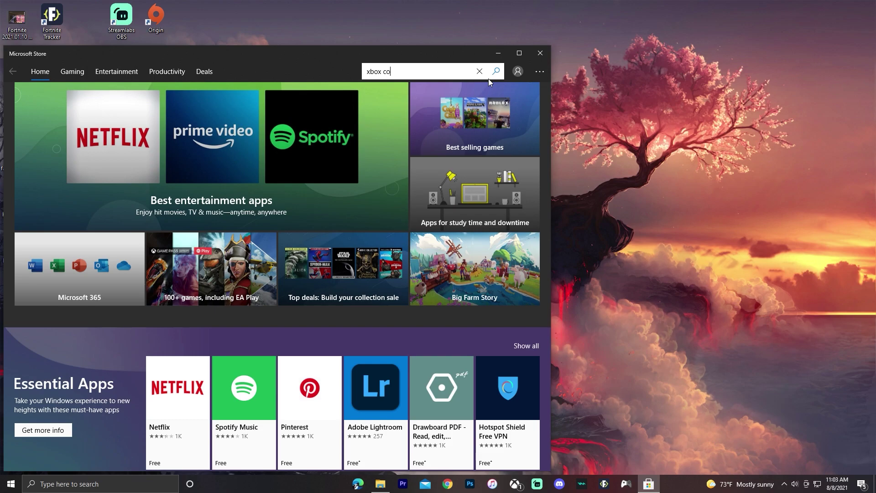
pyautogui.write('nsole compan')
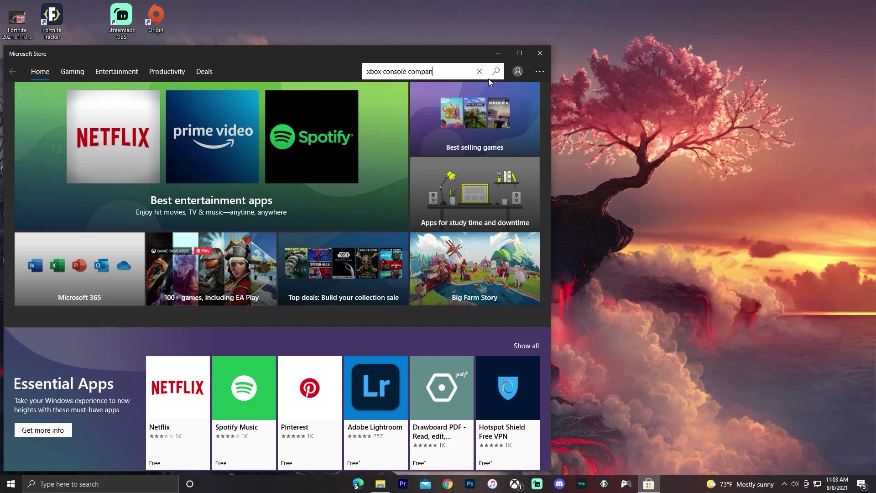
pyautogui.write('ion')
pyautogui.press('Return')
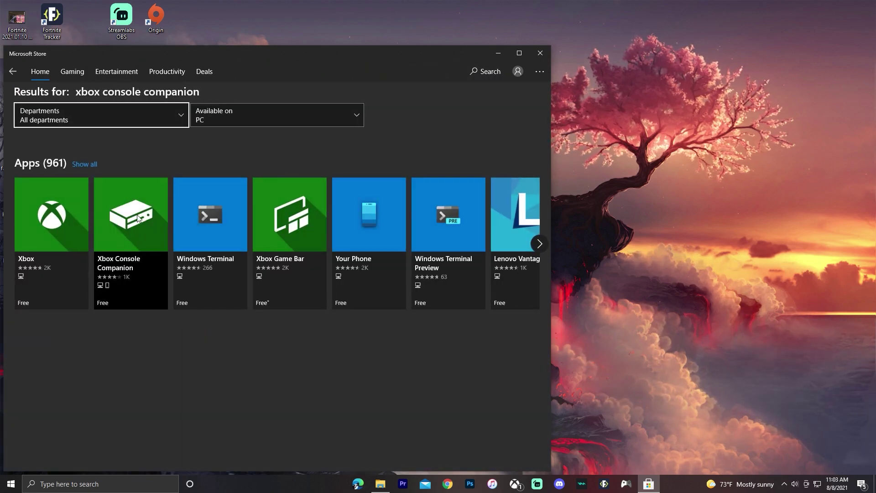
pyautogui.click(143, 228)
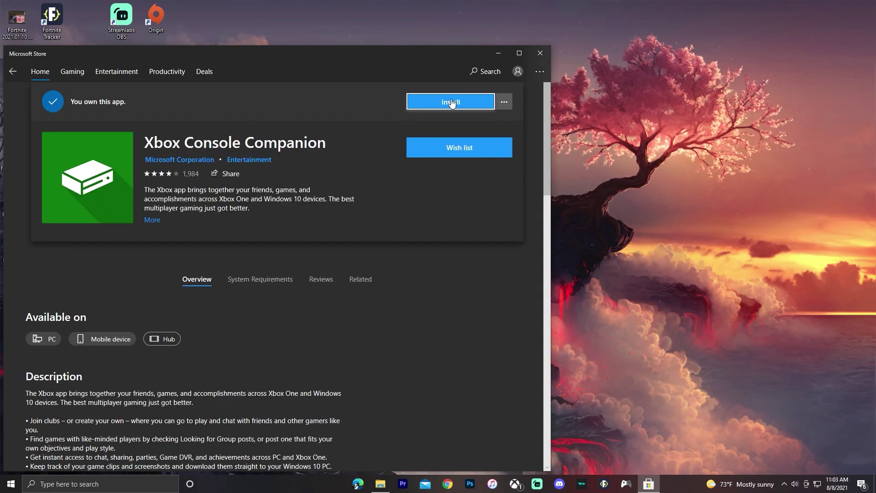
pyautogui.click(451, 103)
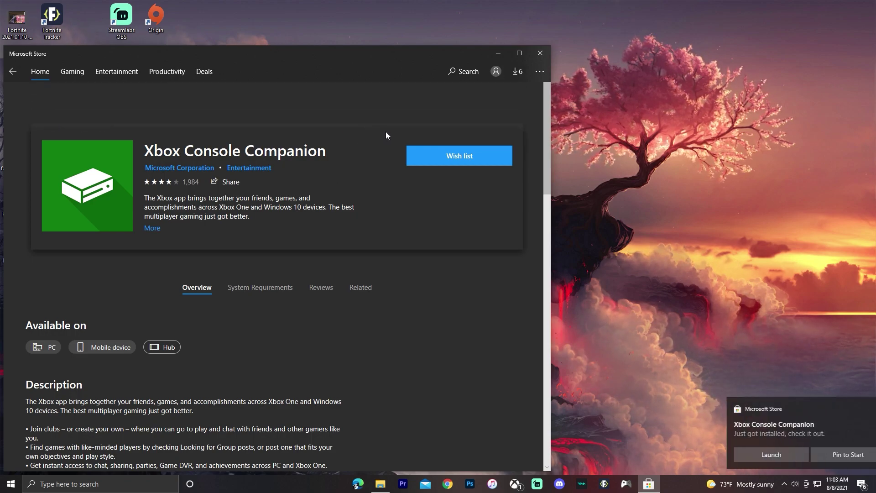
pyautogui.click(438, 99)
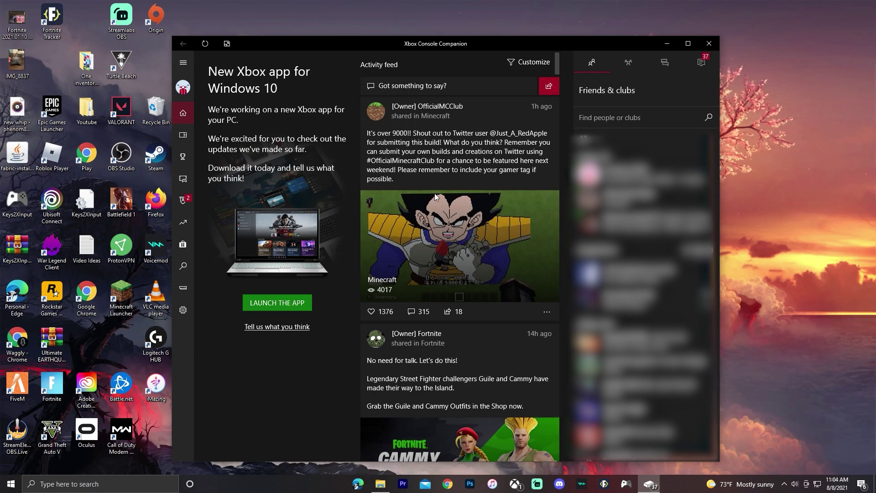
# - Connect to Xbox-SystemOS, stream its Minecraft game to the PC, then stop streaming
pyautogui.click(184, 289)
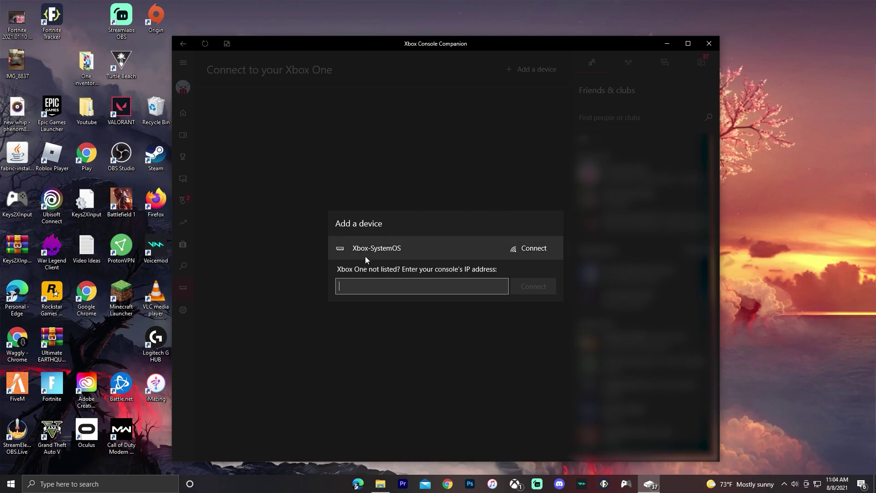
pyautogui.click(534, 248)
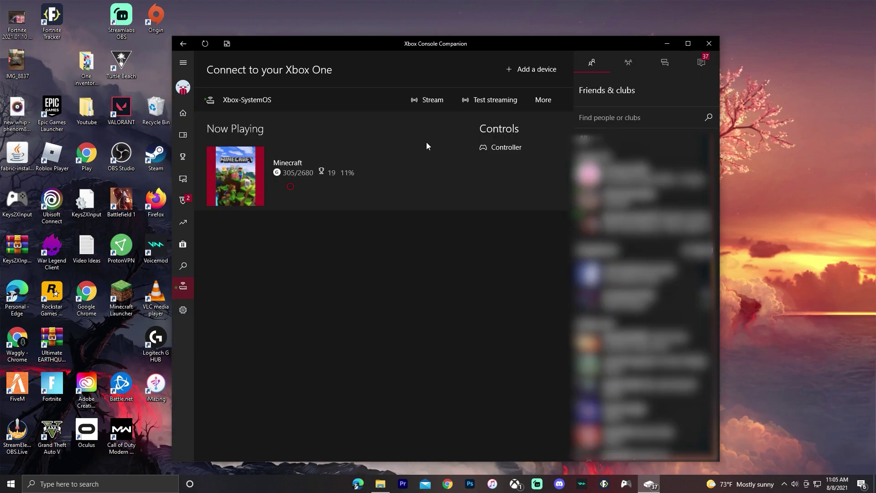
pyautogui.click(438, 100)
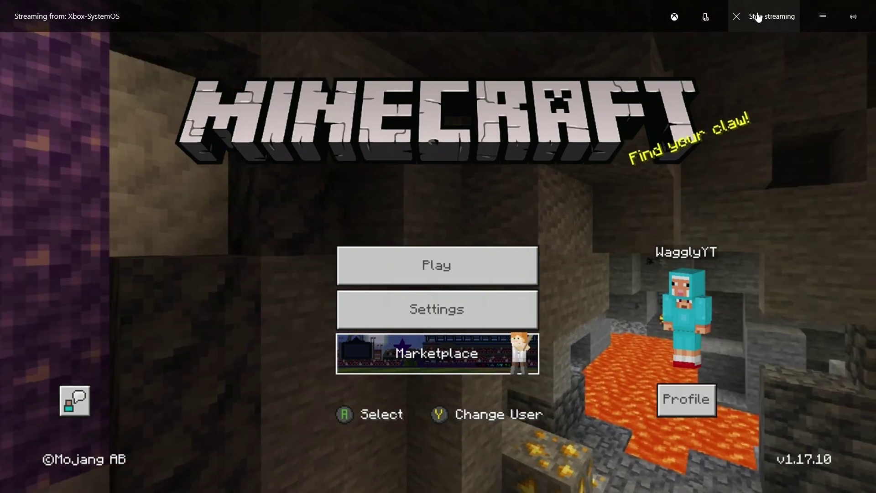
pyautogui.click(755, 17)
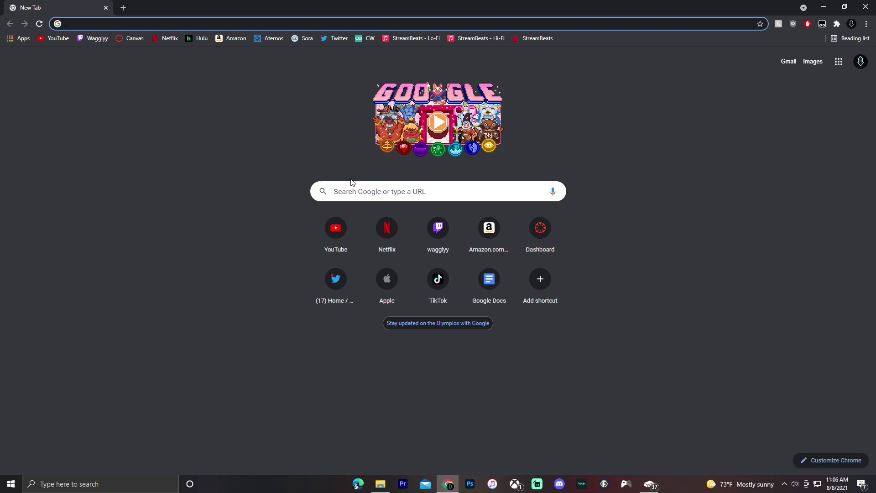
# - Search Google for 'streamlabs obs' and open the streamlabs.com homepage
pyautogui.write('streamlabs obs')
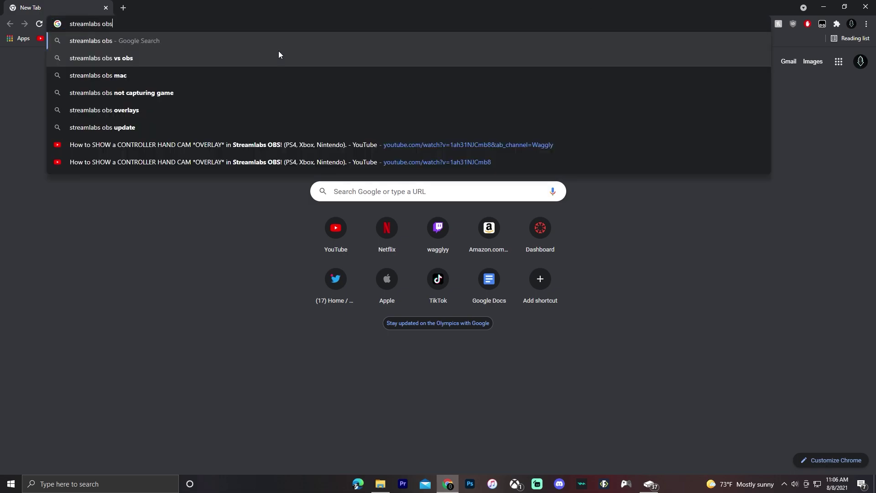
pyautogui.press('Return')
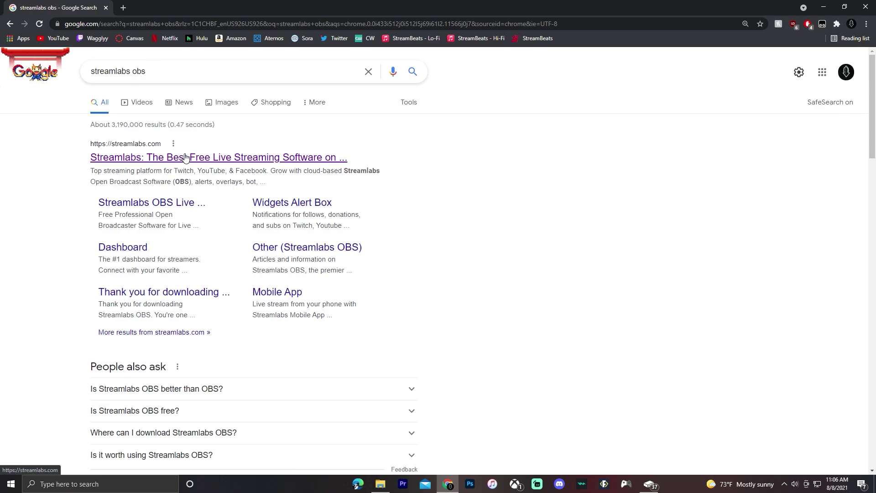
pyautogui.click(186, 158)
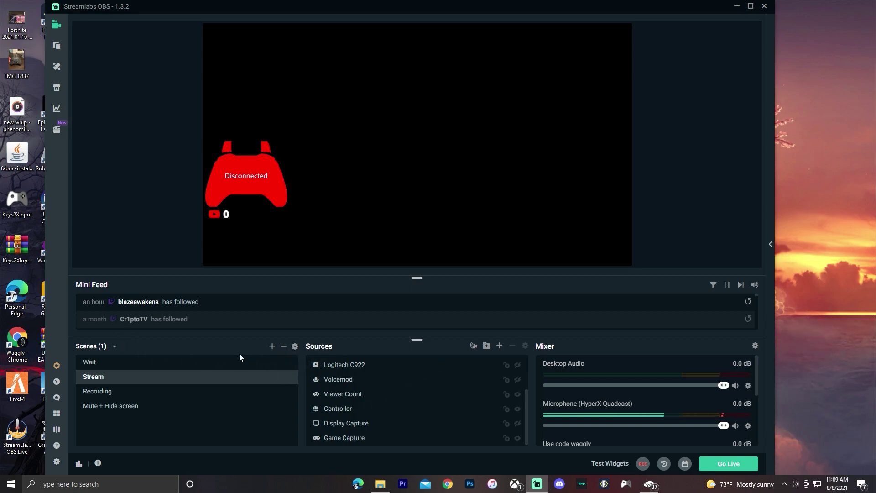
# - Create a new scene named 'Xbox' and select it
pyautogui.click(272, 346)
pyautogui.moveTo(404, 230); pyautogui.dragTo(276, 222)
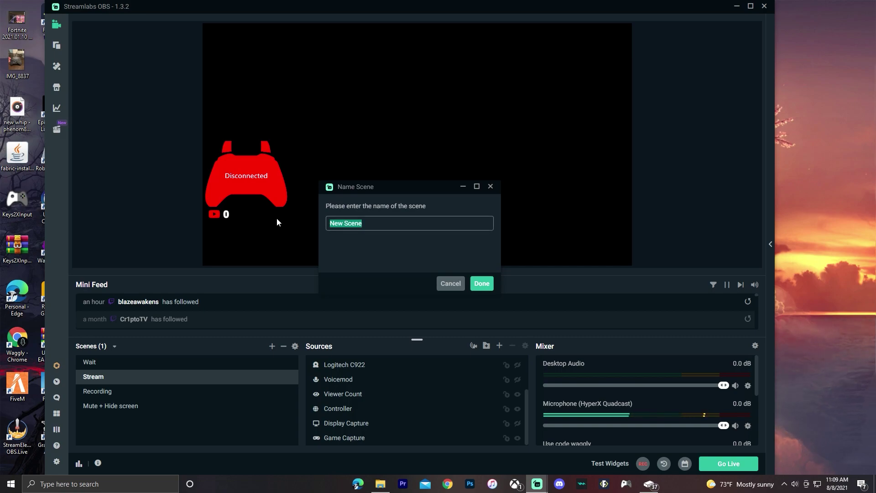
pyautogui.write('Xbox')
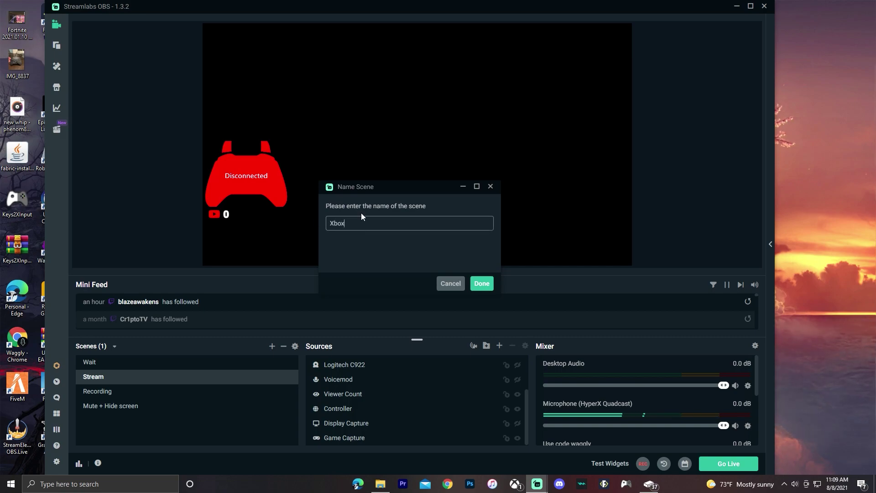
pyautogui.click(481, 283)
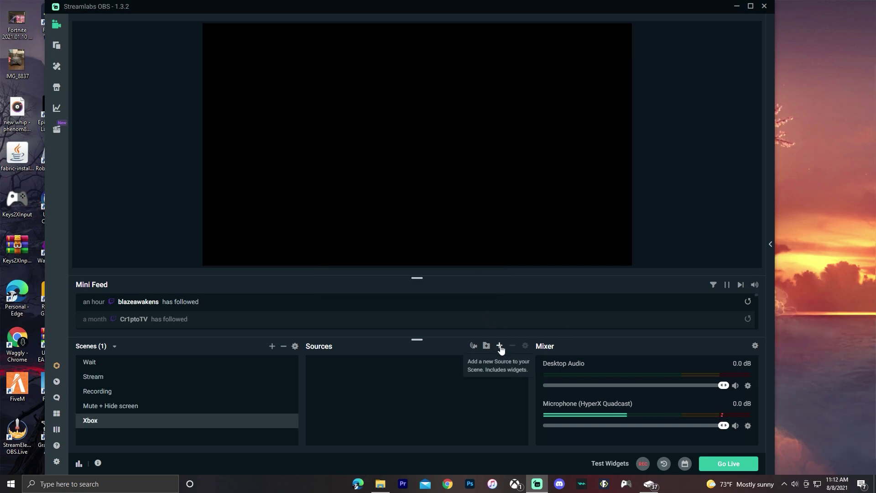
# - Add a Display Capture source to the Xbox scene, then switch to Xbox Console Companion
pyautogui.click(499, 345)
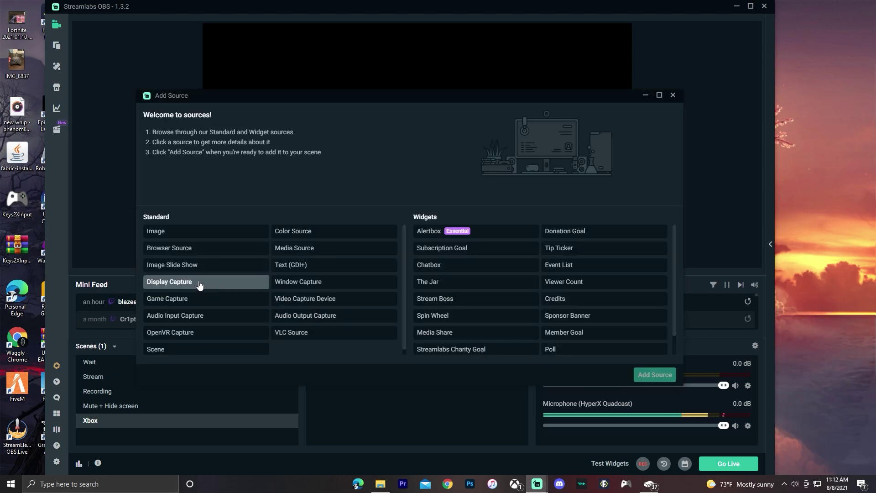
pyautogui.click(205, 281)
pyautogui.click(655, 375)
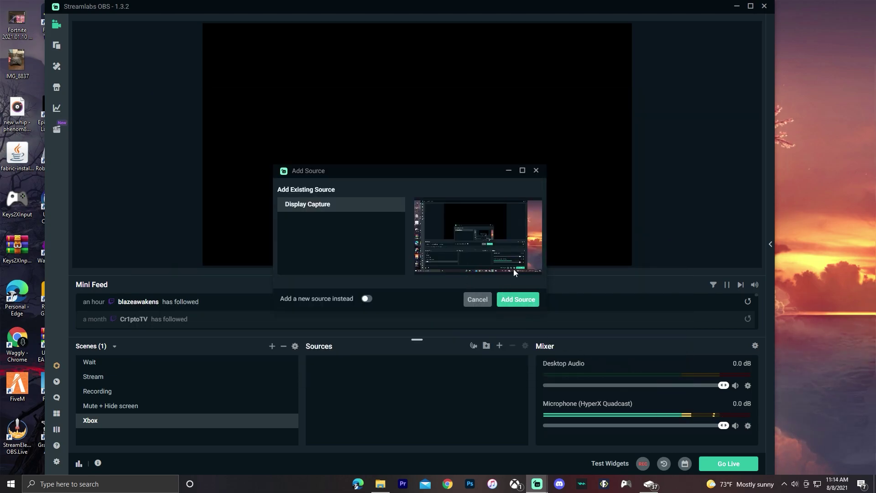
pyautogui.click(518, 300)
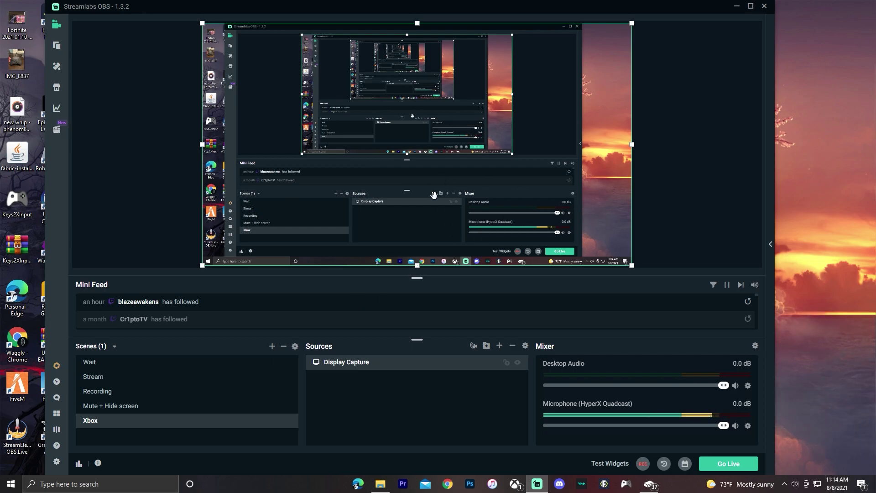
pyautogui.click(652, 486)
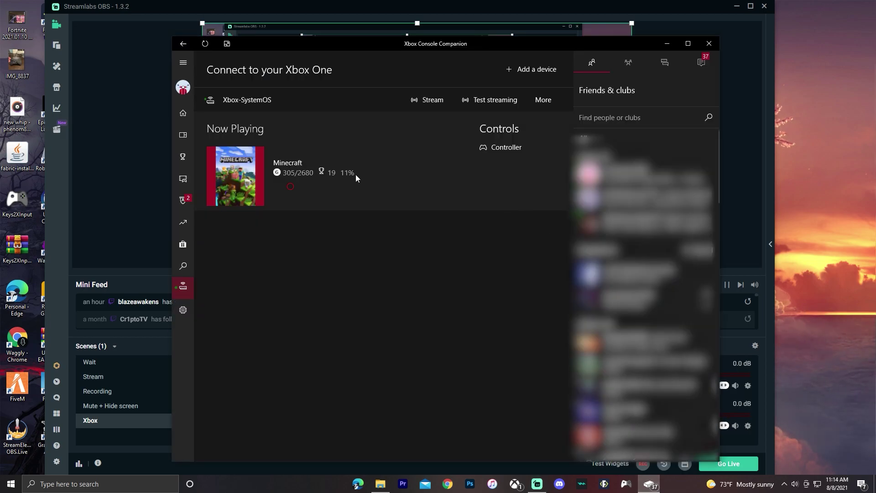
# - Stream Minecraft from the Xbox-SystemOS console again, then switch back to Streamlabs OBS
pyautogui.click(428, 99)
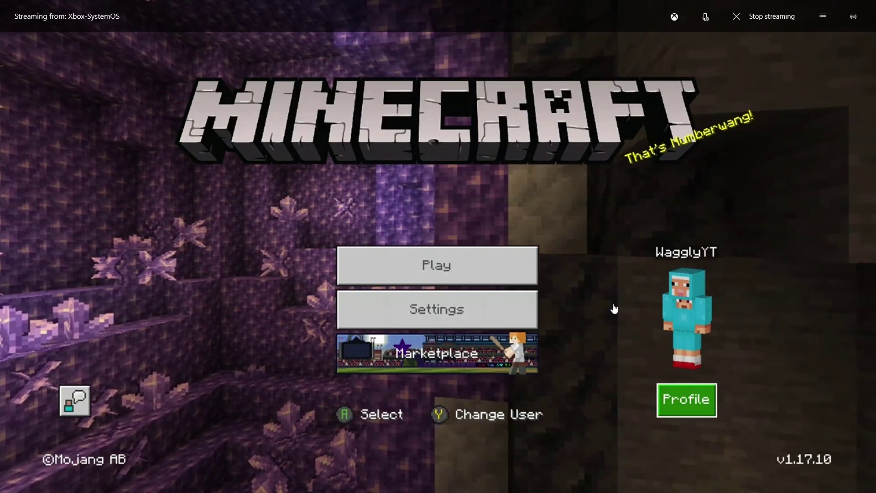
pyautogui.press('super')
pyautogui.moveTo(547, 487)
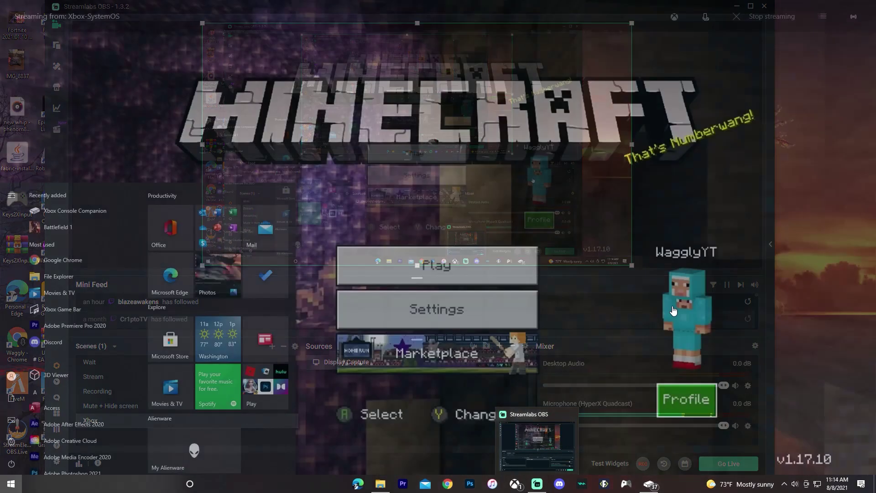
pyautogui.click(555, 448)
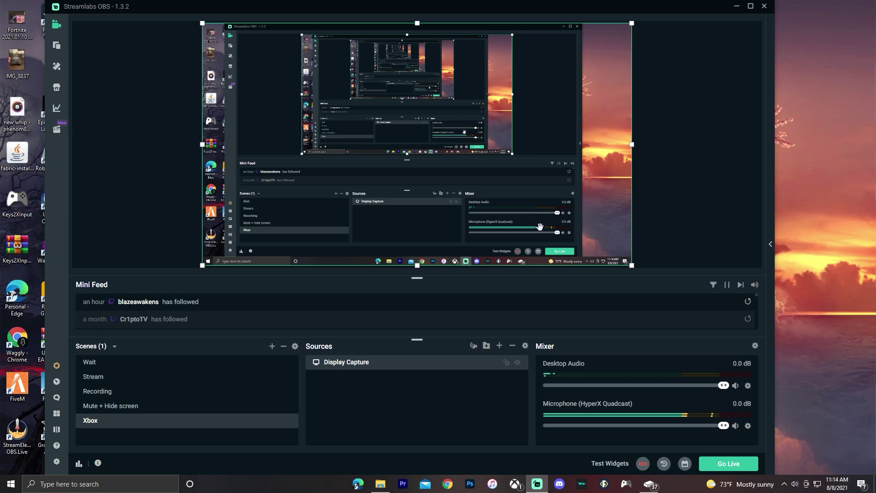
# - Add an Alertbox widget source to the Xbox scene and close its settings window
pyautogui.click(578, 268)
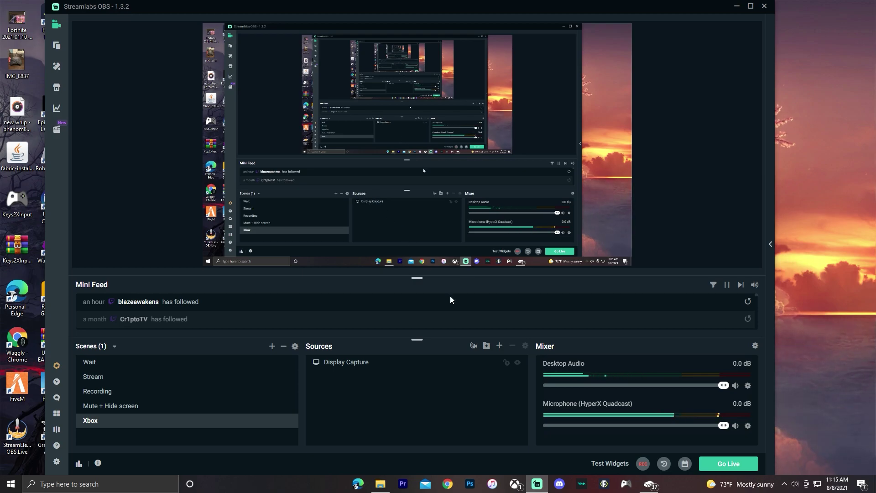
pyautogui.click(499, 346)
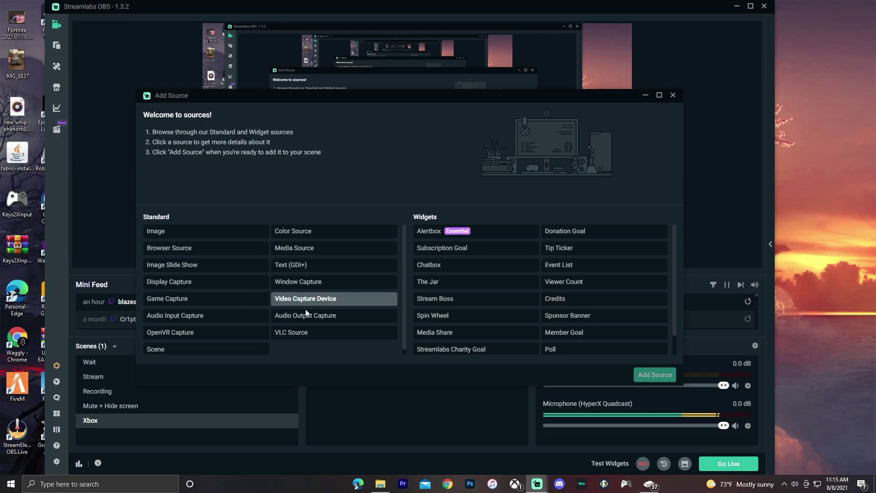
pyautogui.click(470, 230)
pyautogui.click(663, 375)
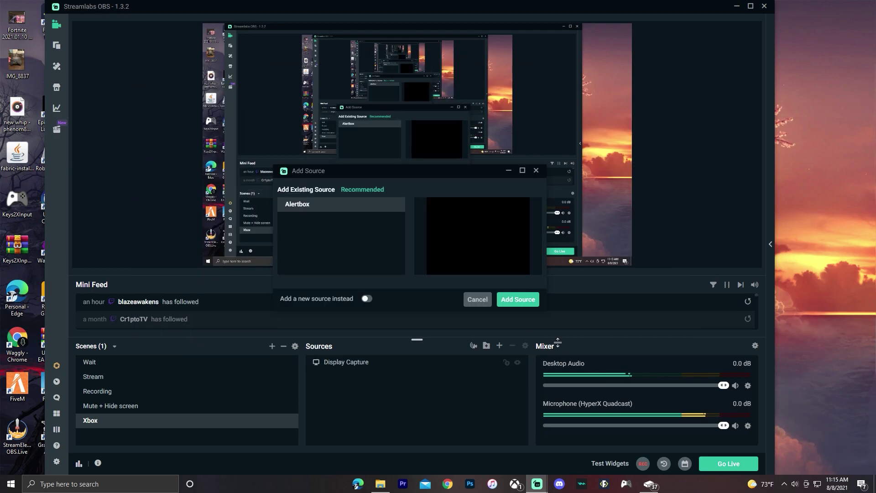
pyautogui.click(517, 299)
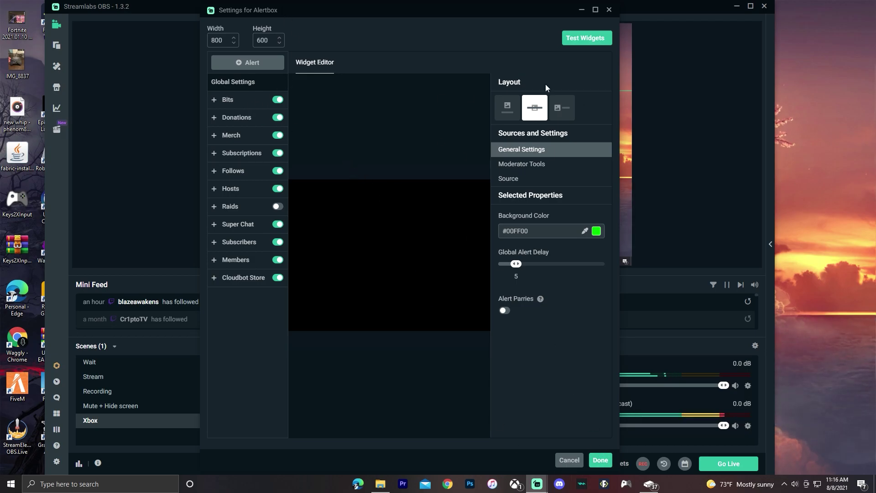
pyautogui.click(600, 460)
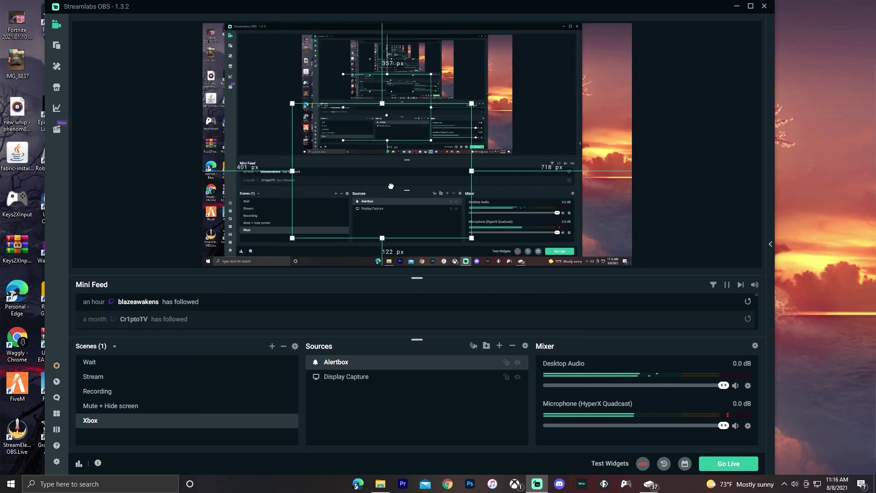
# - Browse the widget list without adding anything, then open the Go Live settings
pyautogui.click(499, 345)
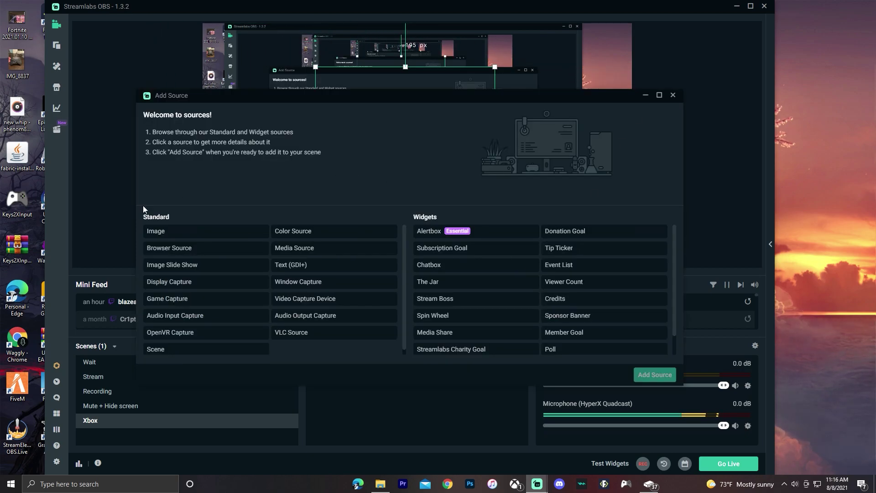
pyautogui.scroll(-1, 504, 297)
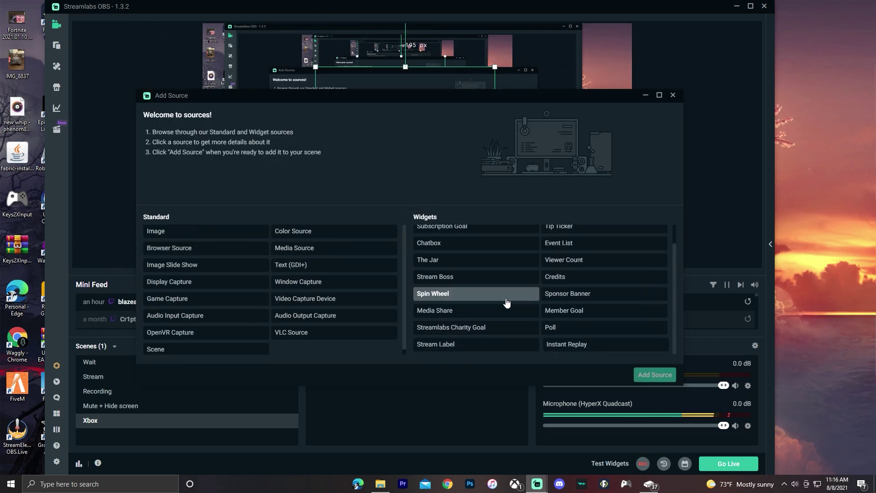
pyautogui.press('Escape')
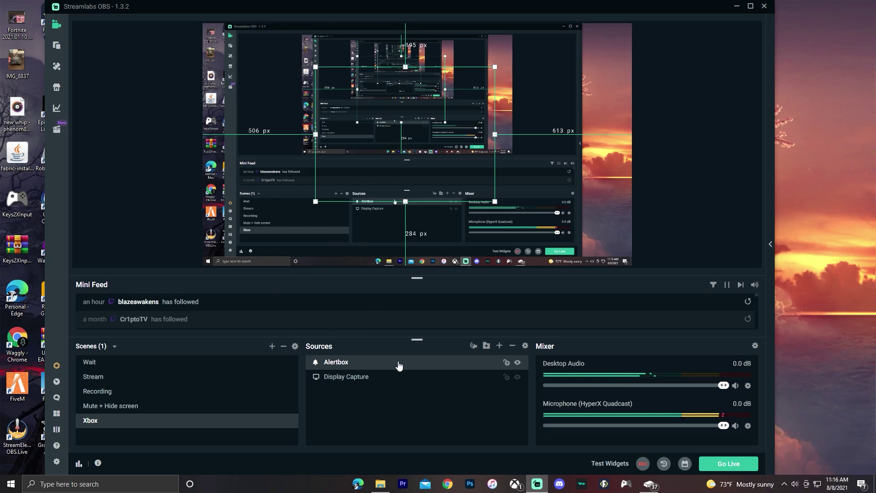
pyautogui.click(730, 465)
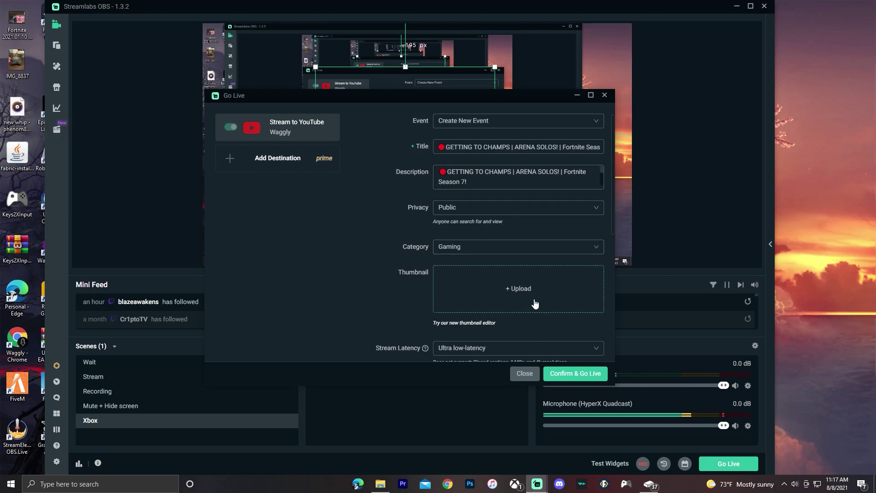
# - Scroll through the YouTube stream settings and close Go Live without streaming
pyautogui.scroll(-6, 548, 346)
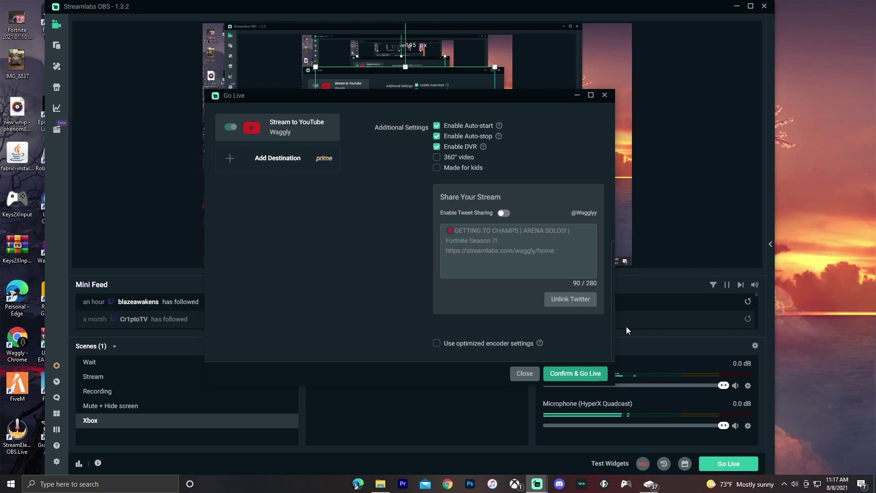
pyautogui.click(604, 96)
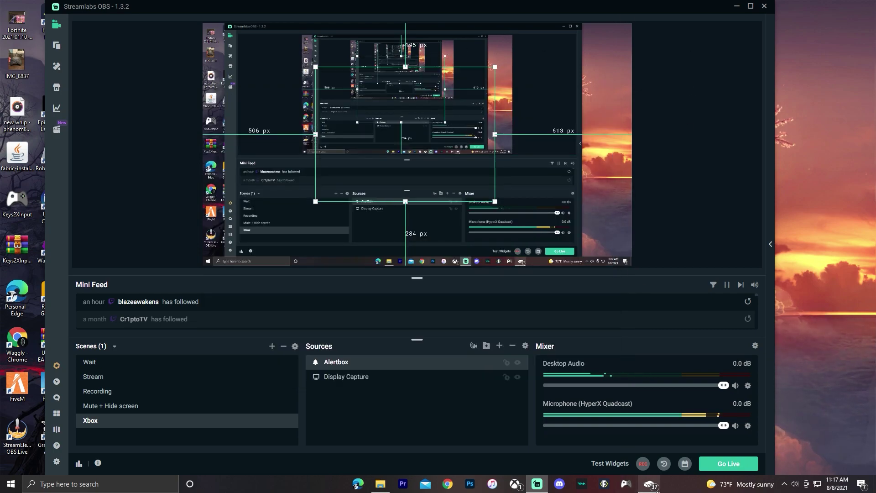